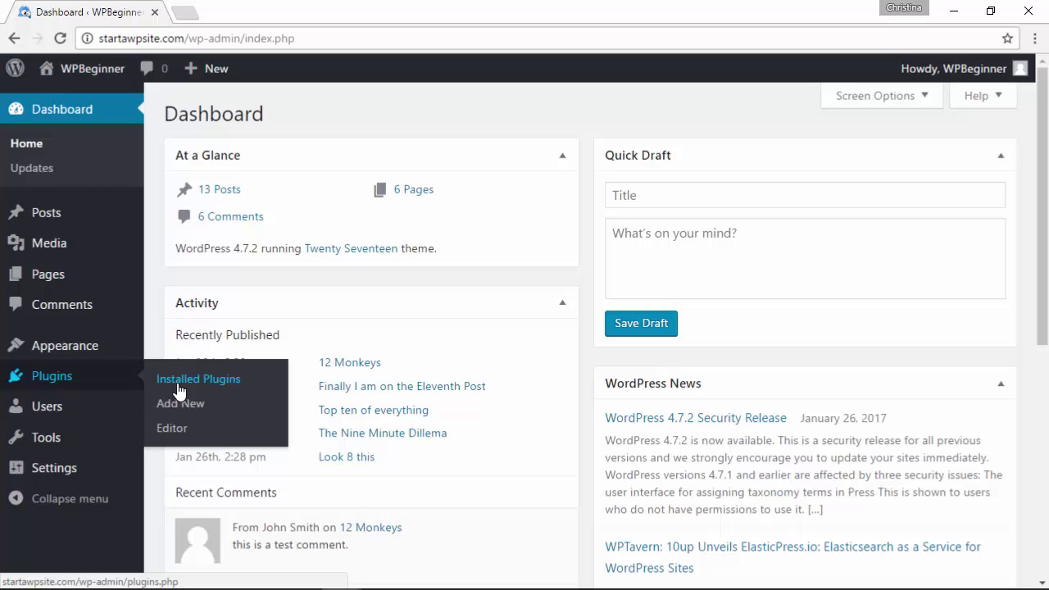
- Search Add New plugins for 'insert post ads', then install and activate Insert Post Ads
click(181, 410)
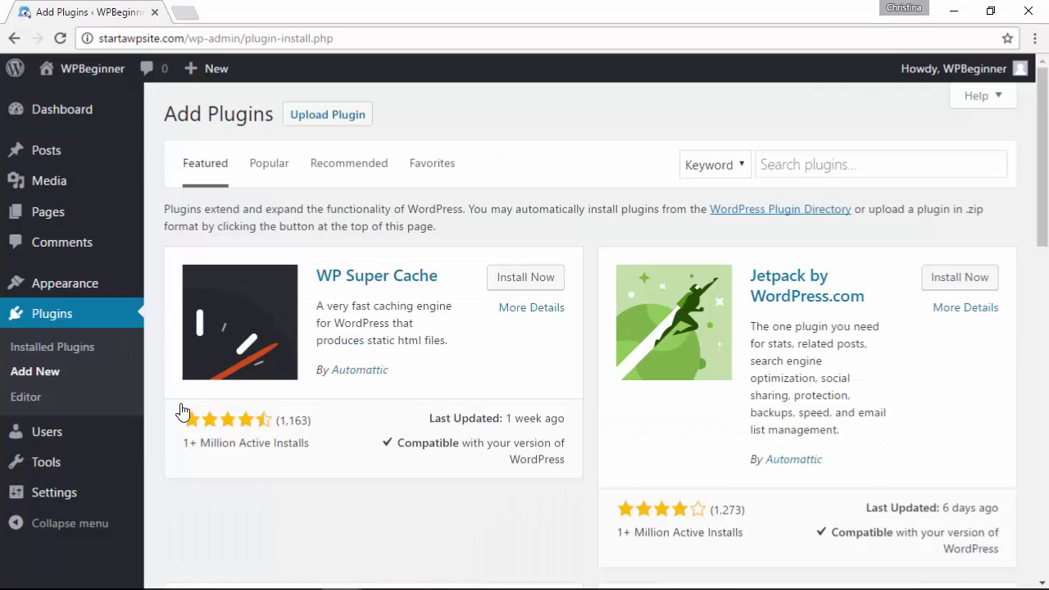
click(796, 164)
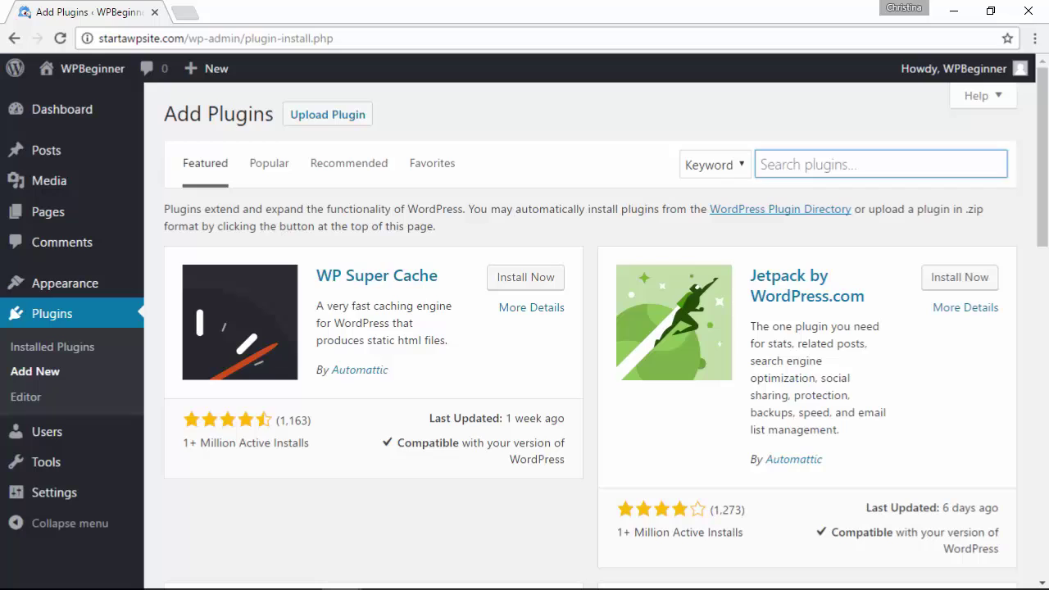
key(alt+Tab)
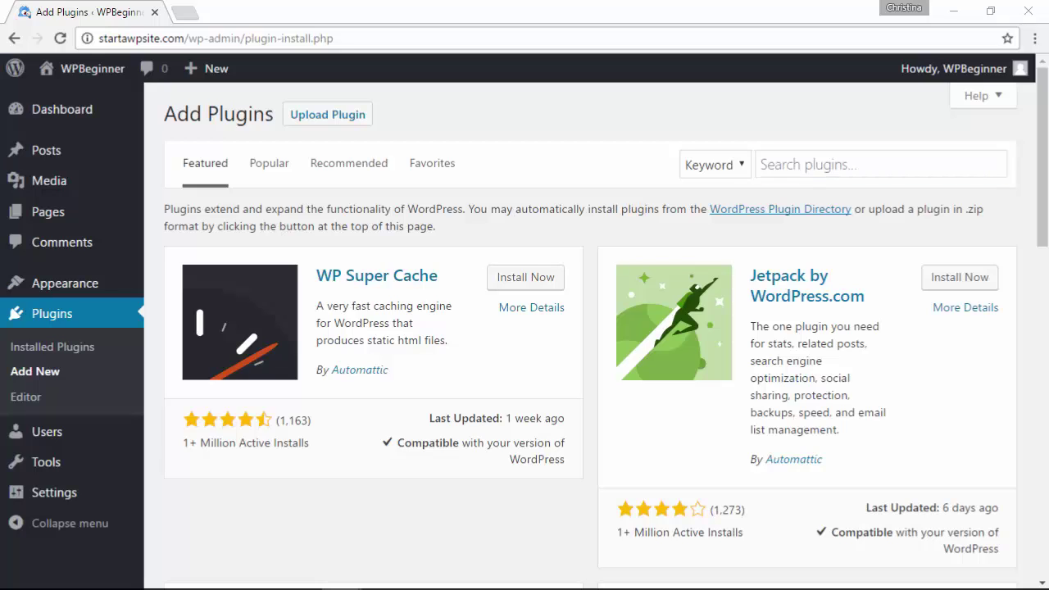
click(823, 169)
text(inser)
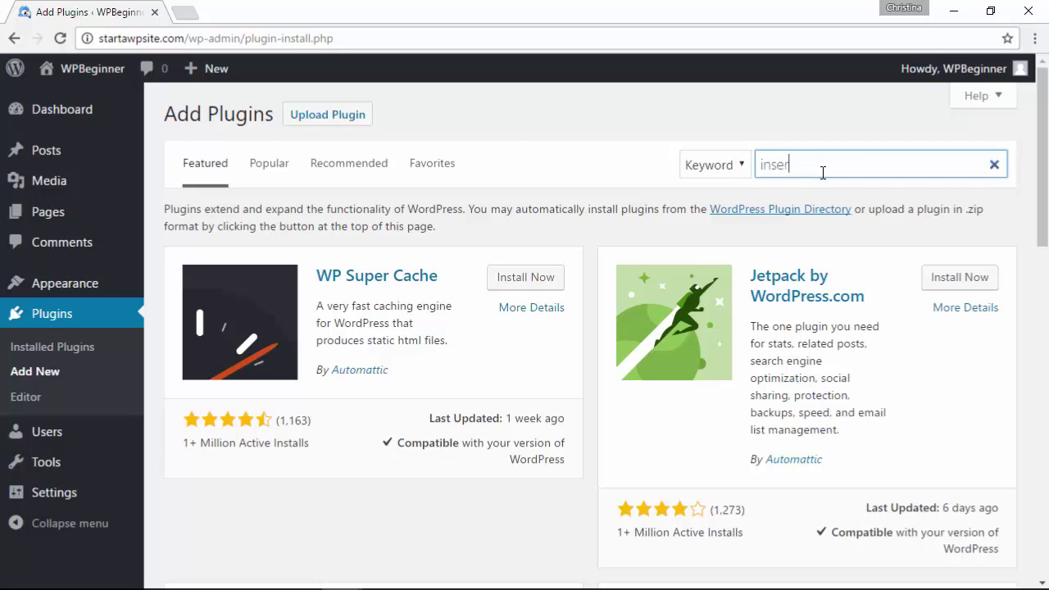
text(t post)
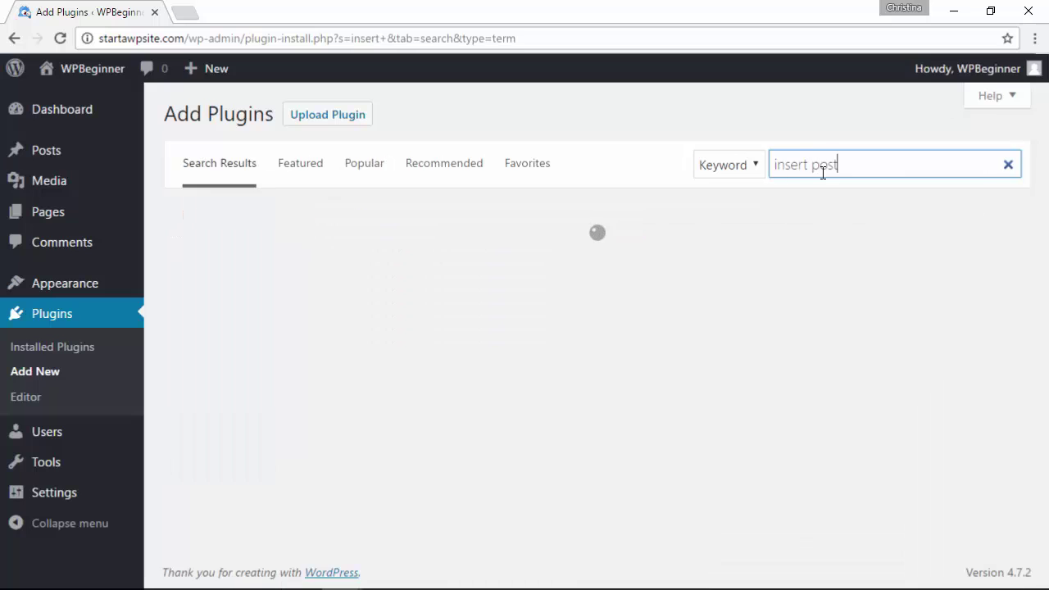
text( ads)
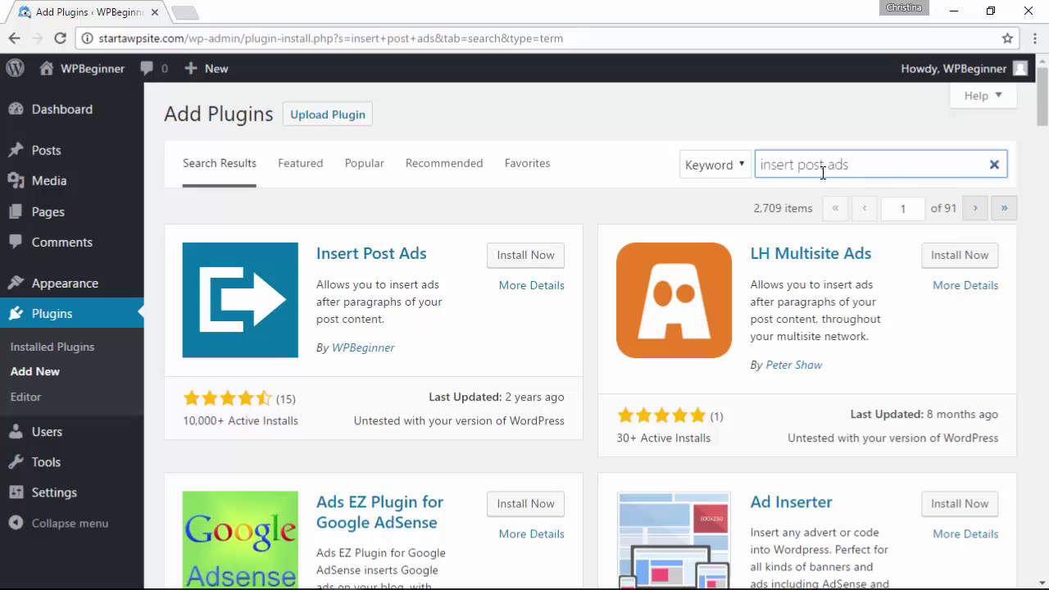
click(537, 263)
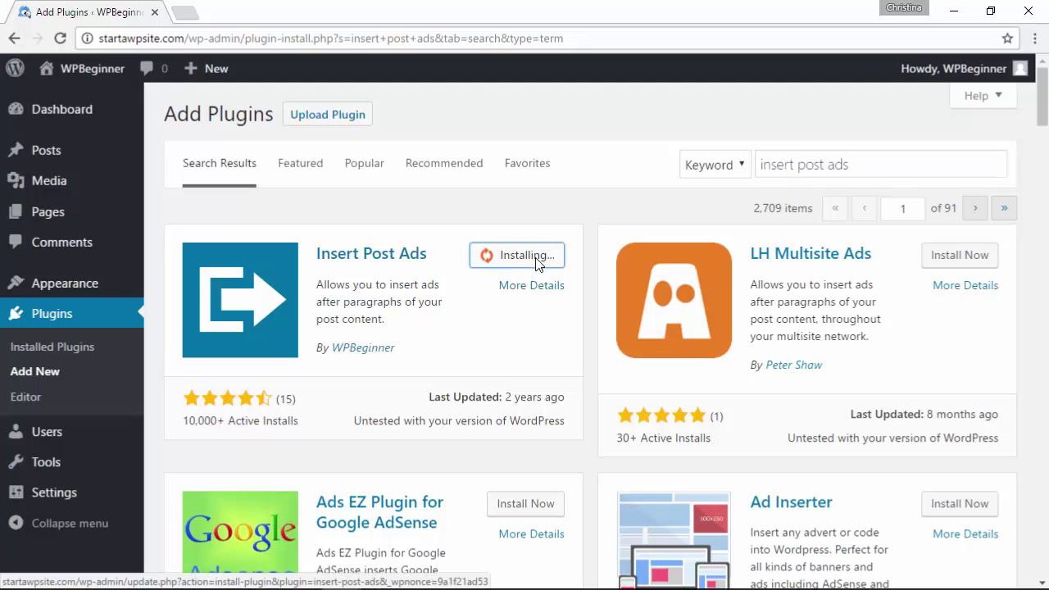
click(531, 266)
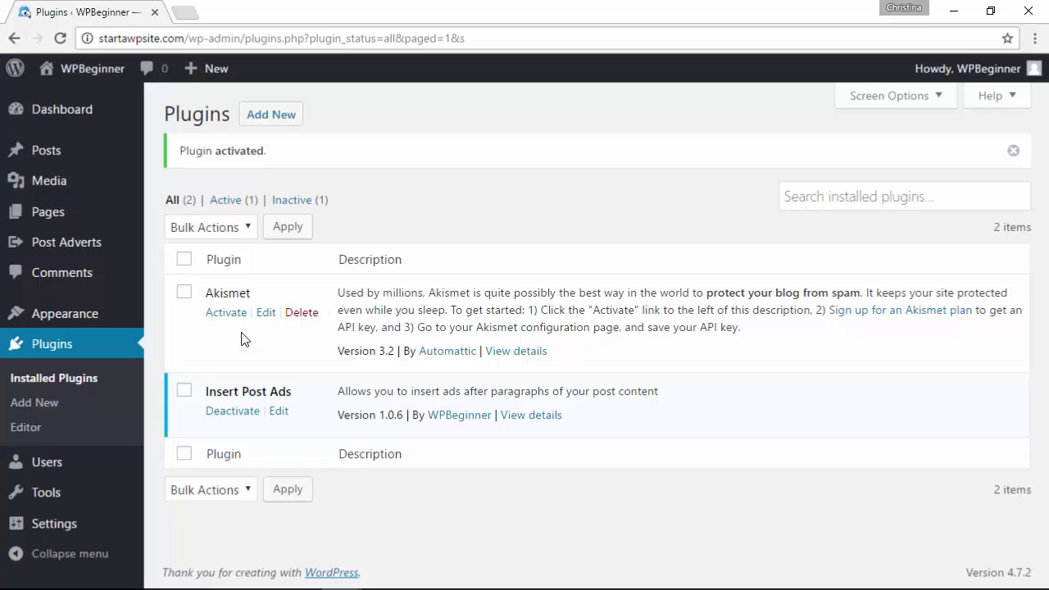
mouse_move(66, 242)
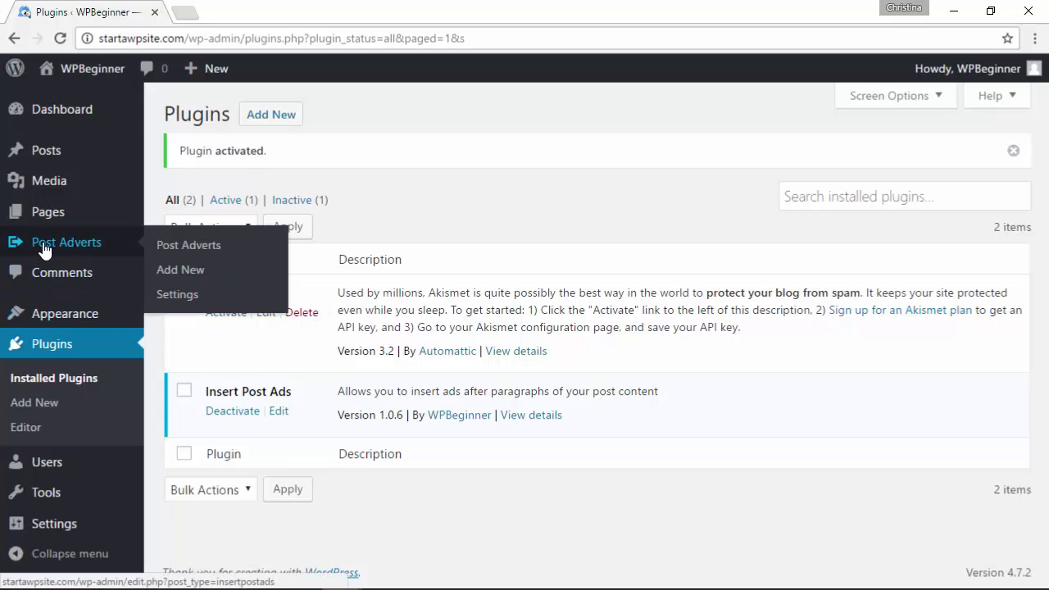
- Enable Posts in the Post Adverts settings, save, and start a new post advert
click(188, 295)
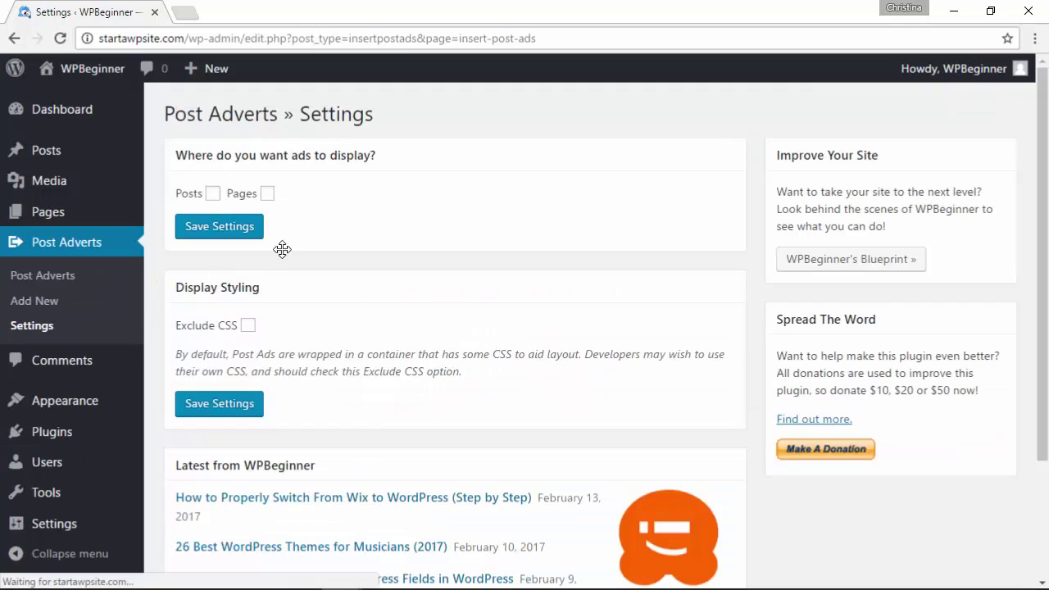
click(212, 195)
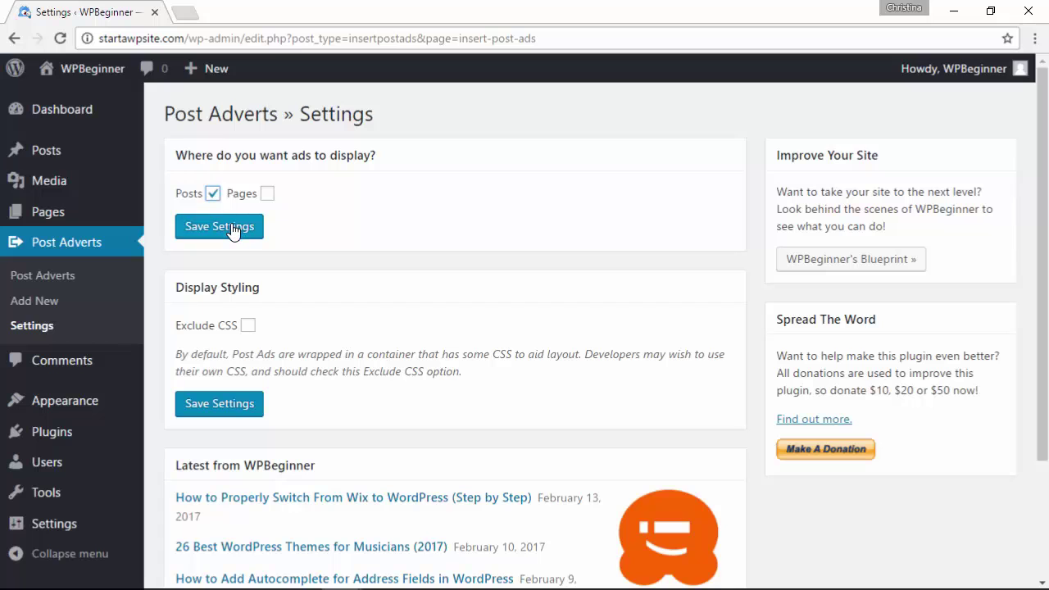
click(222, 227)
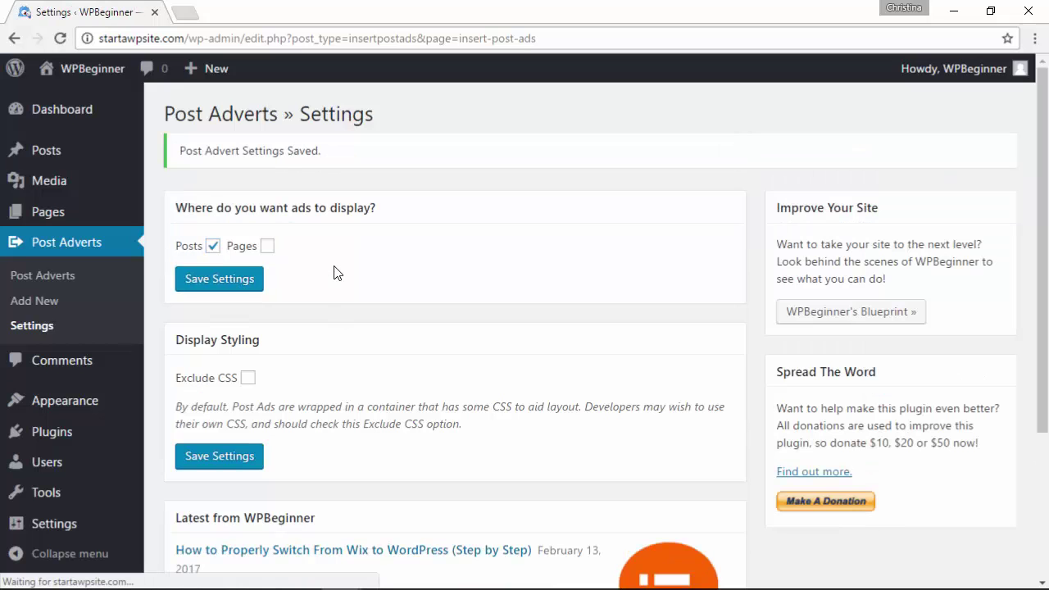
scroll(335, 272, down, 2)
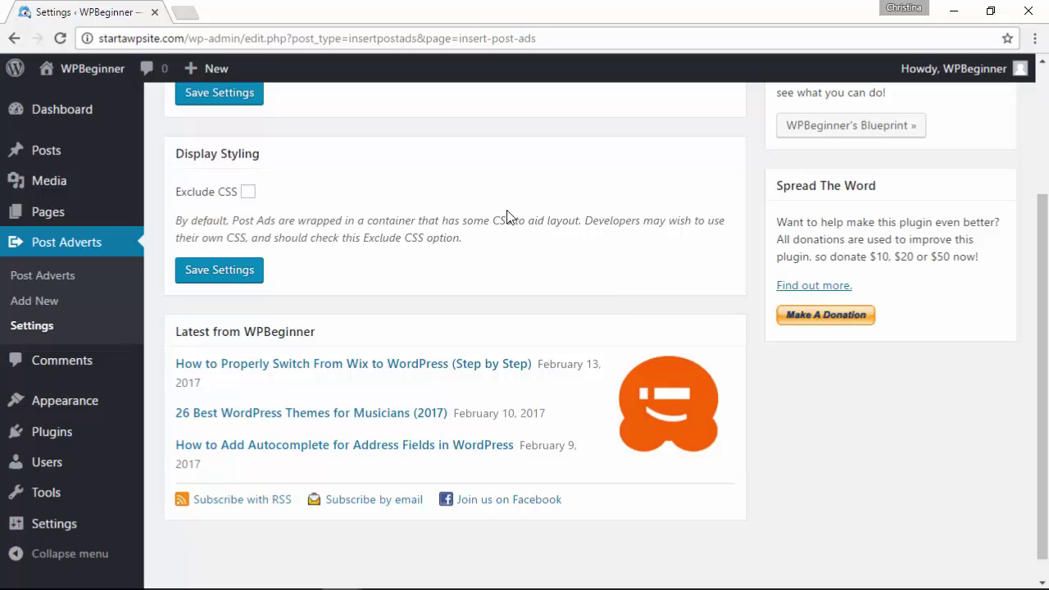
scroll(507, 215, up, 2)
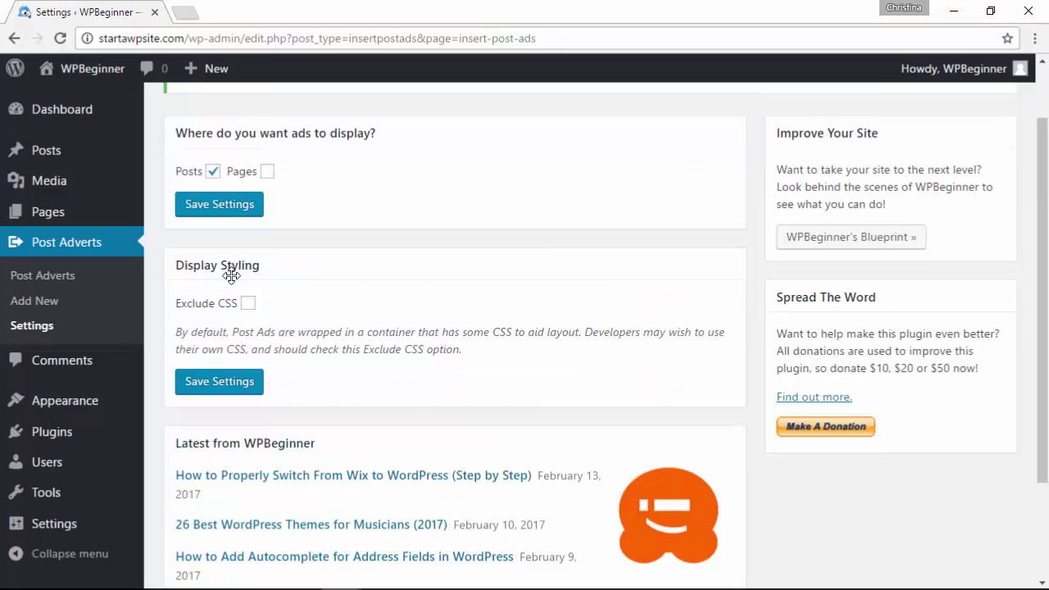
click(36, 305)
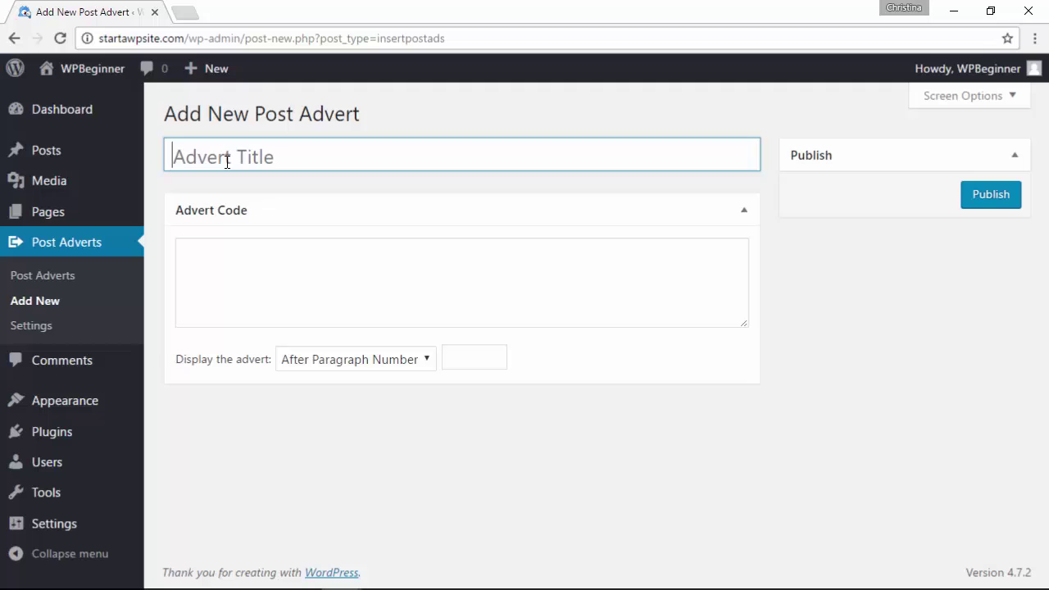
- Title the new advert 'Signature' and keep its placement after a paragraph number
text(Signa)
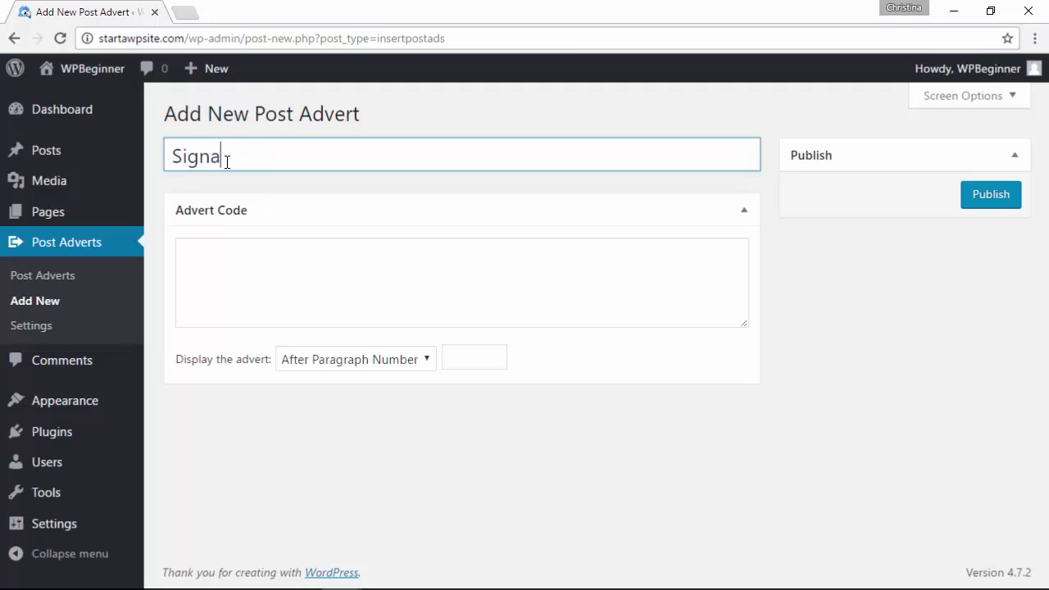
text(ture)
click(335, 361)
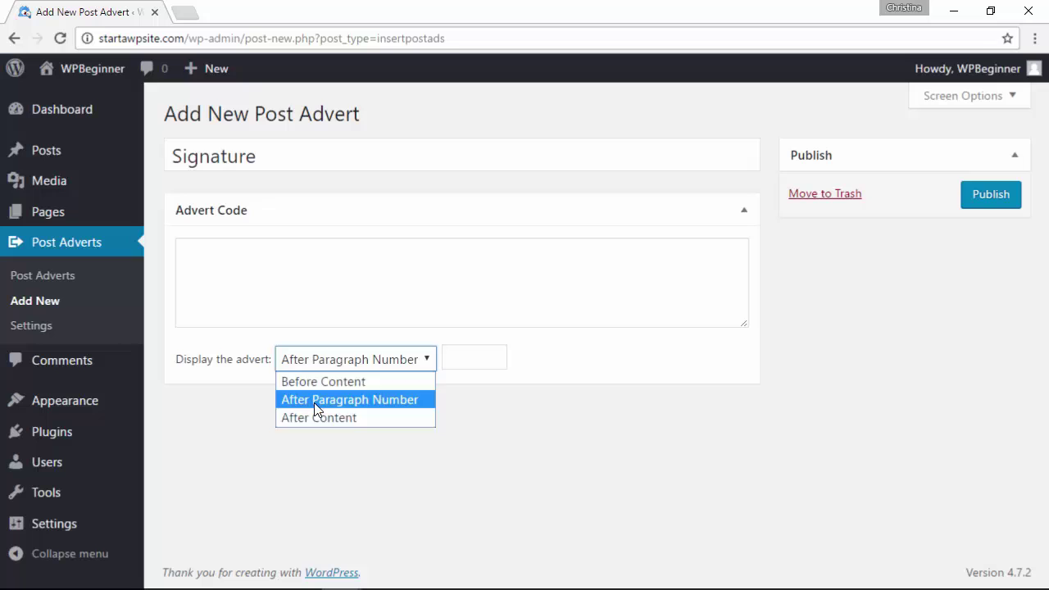
click(314, 402)
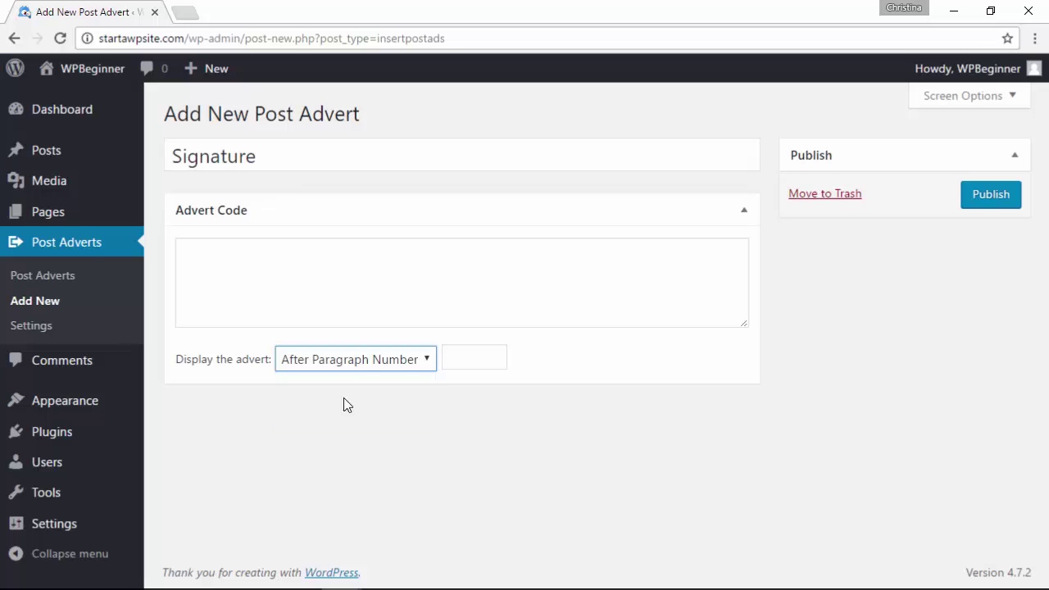
click(464, 357)
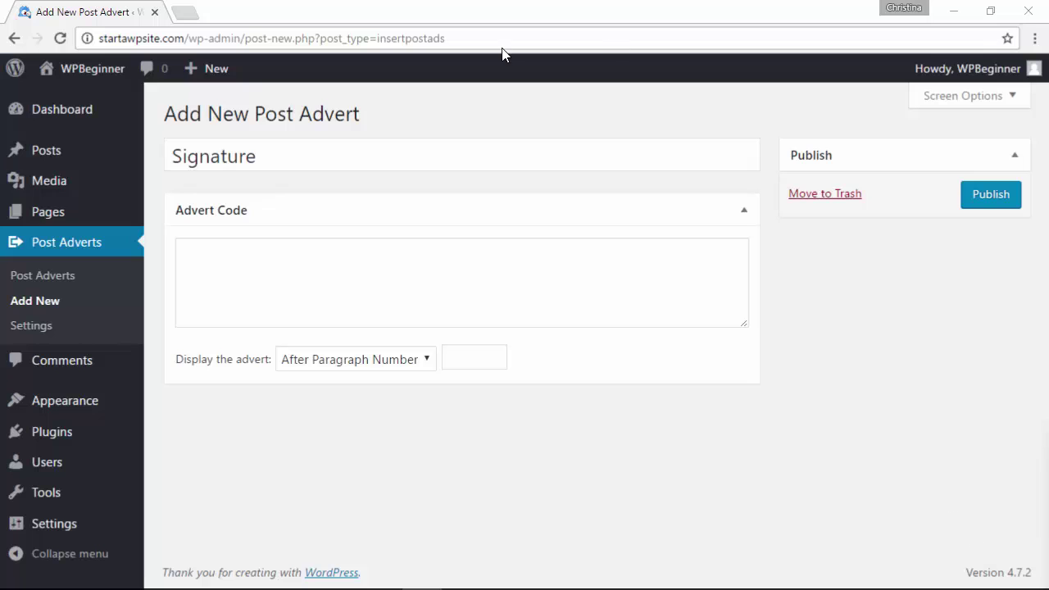
- Set the Signature advert to display After Content, paste the signature img tag, and publish
click(354, 359)
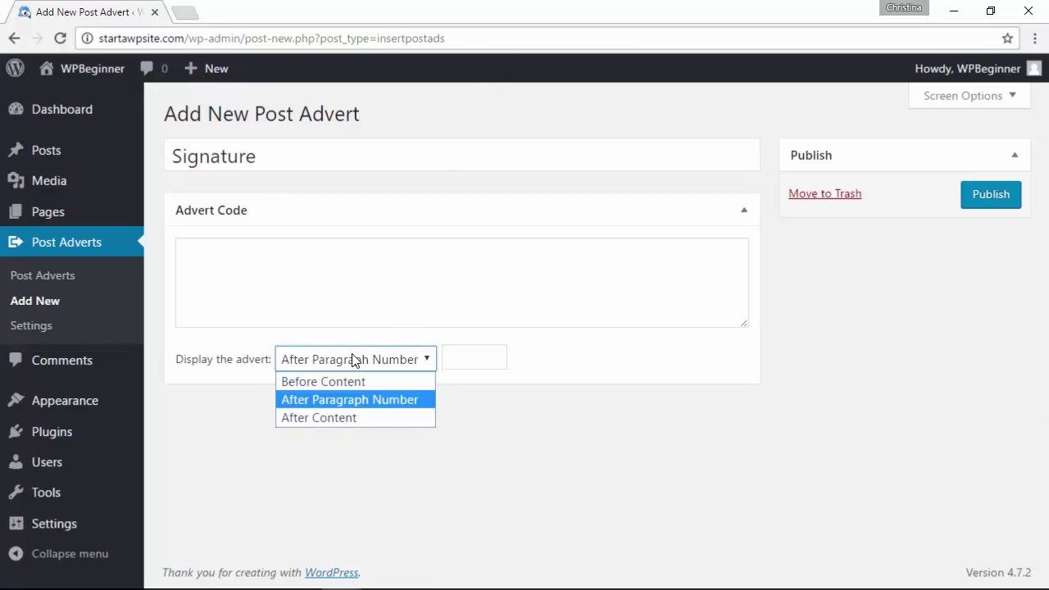
click(333, 419)
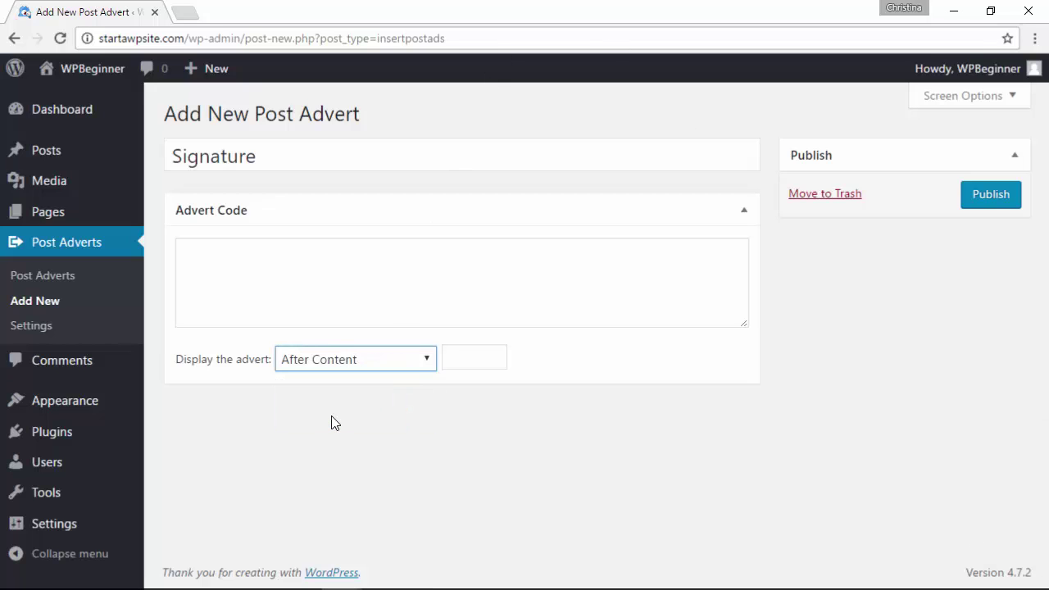
click(262, 264)
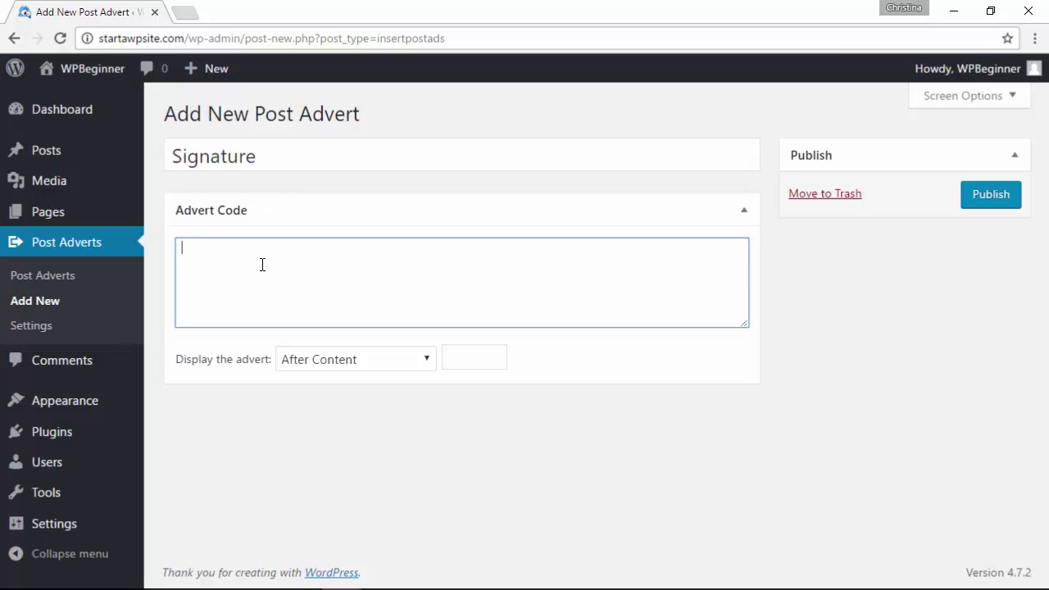
text(<p><img src="http://startawpsite.com/wp-content/uploads/2017/02/Untitled.png"></p>)
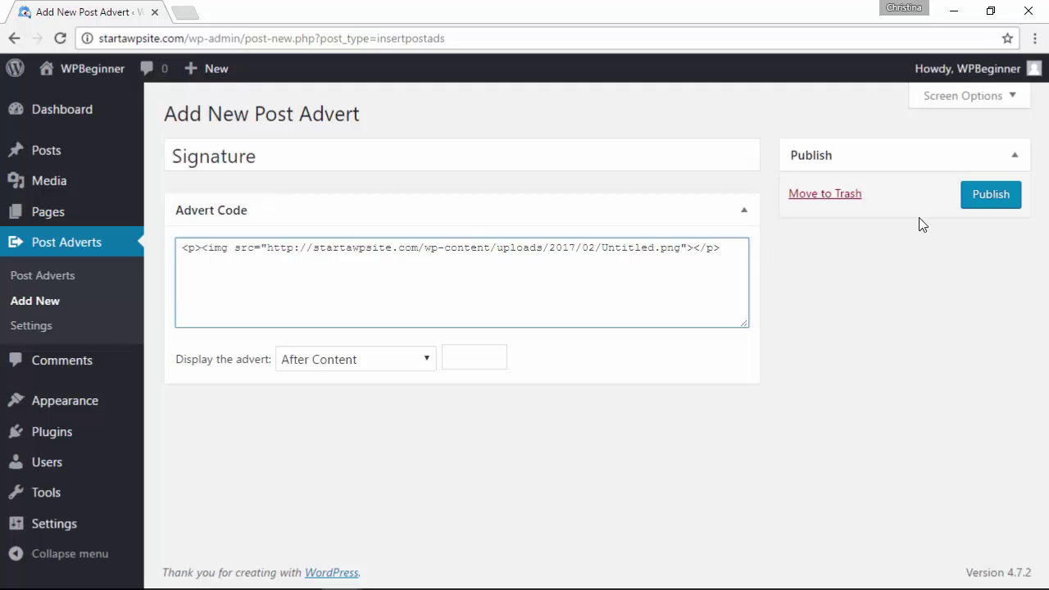
click(985, 199)
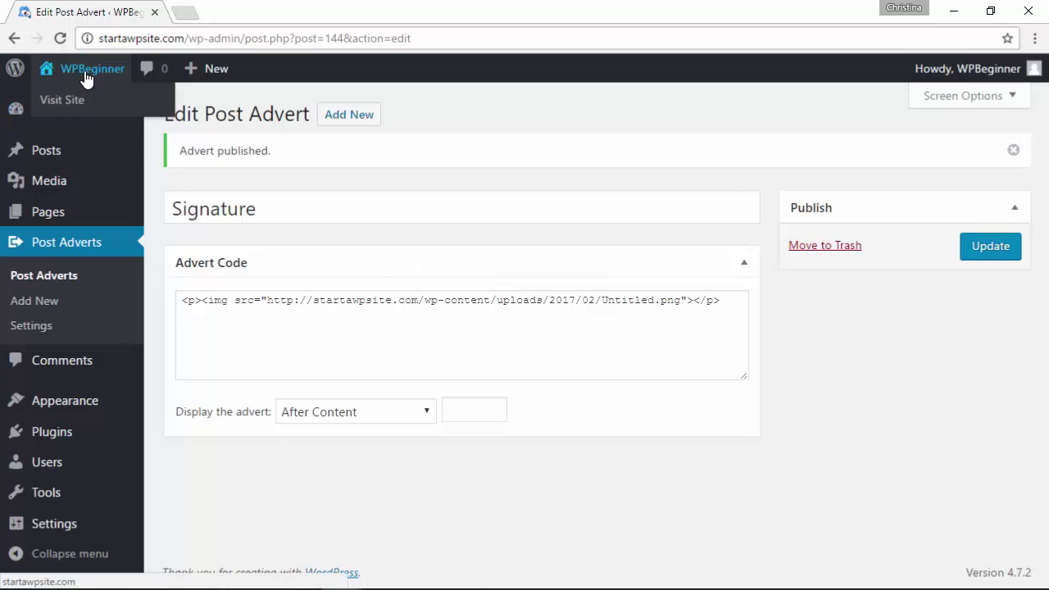
- Open the live site in a new browser tab and browse its post list
mouse_move(90, 68)
right_click(64, 105)
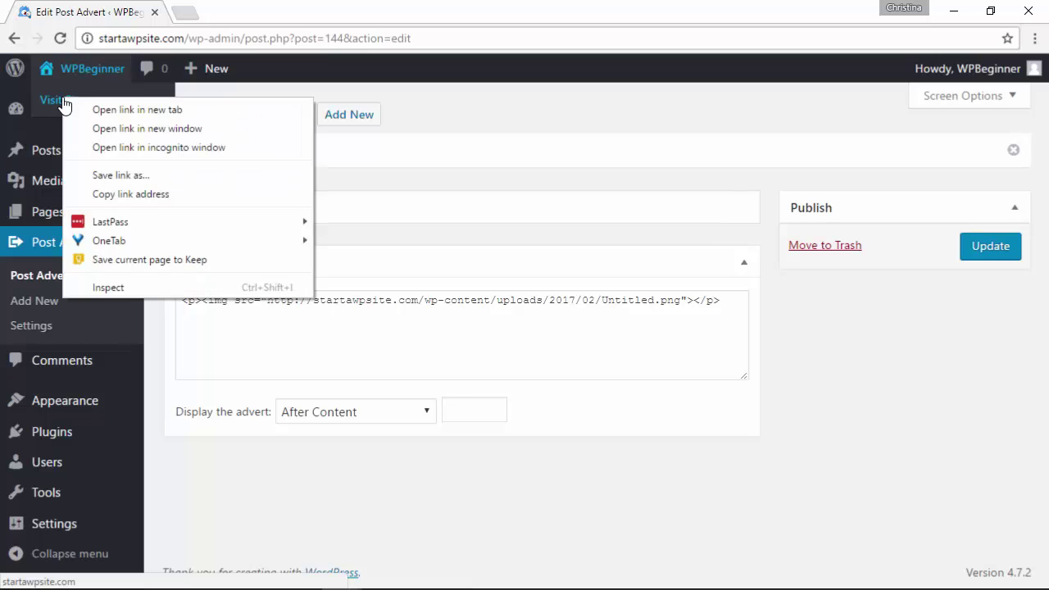
click(120, 111)
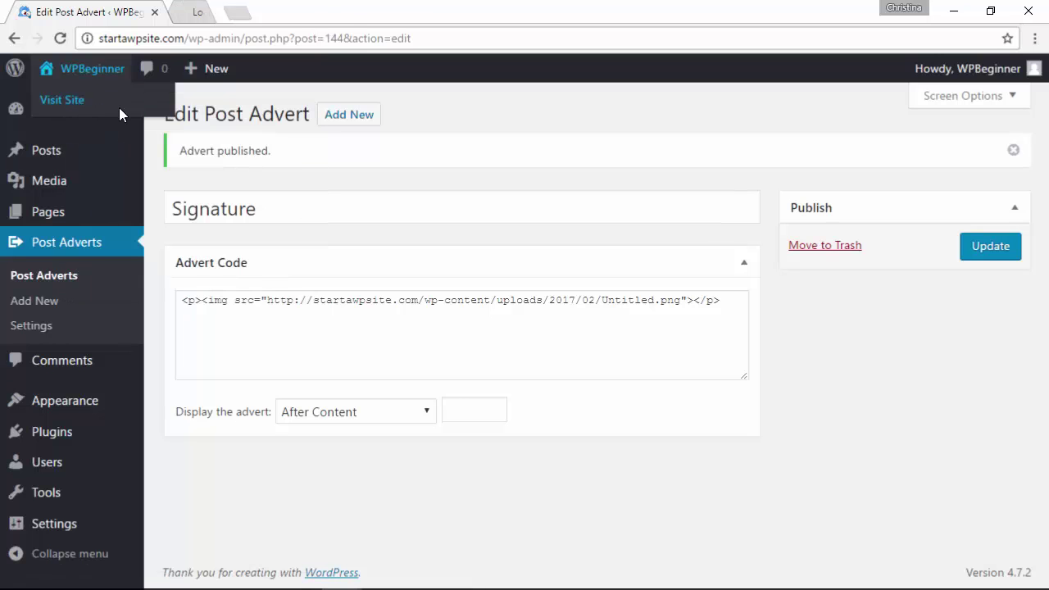
click(208, 14)
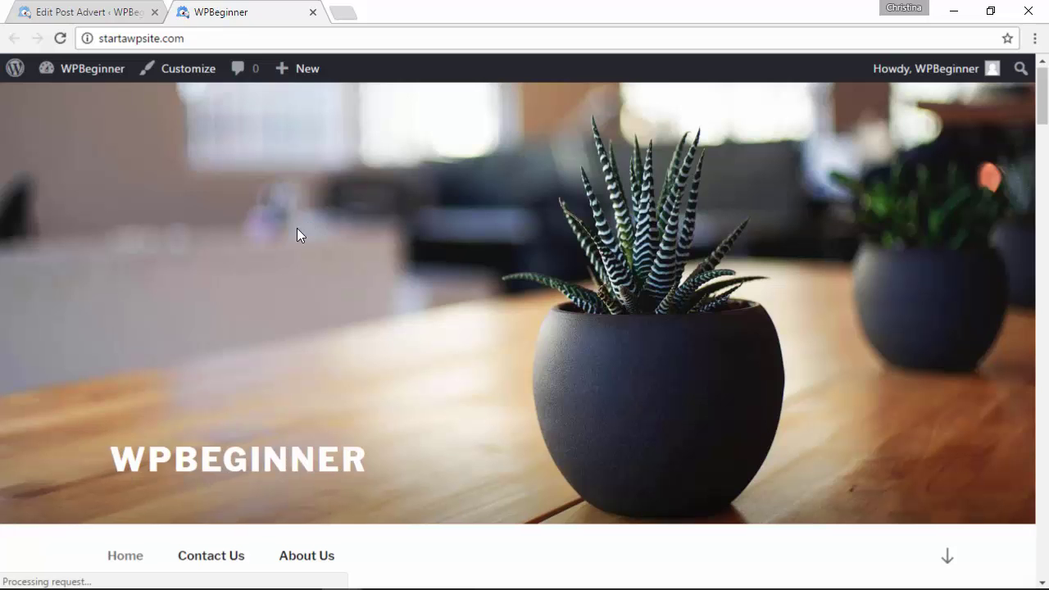
scroll(297, 228, down, 3)
scroll(297, 228, down, 4)
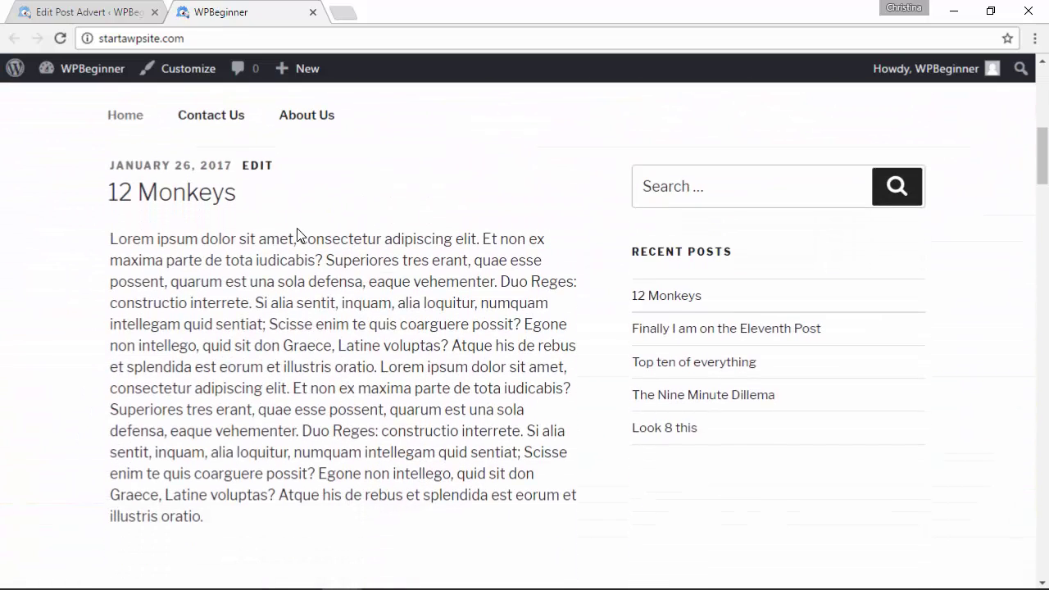
- View the 12 Monkeys post and check the signature drawing below its text
click(139, 168)
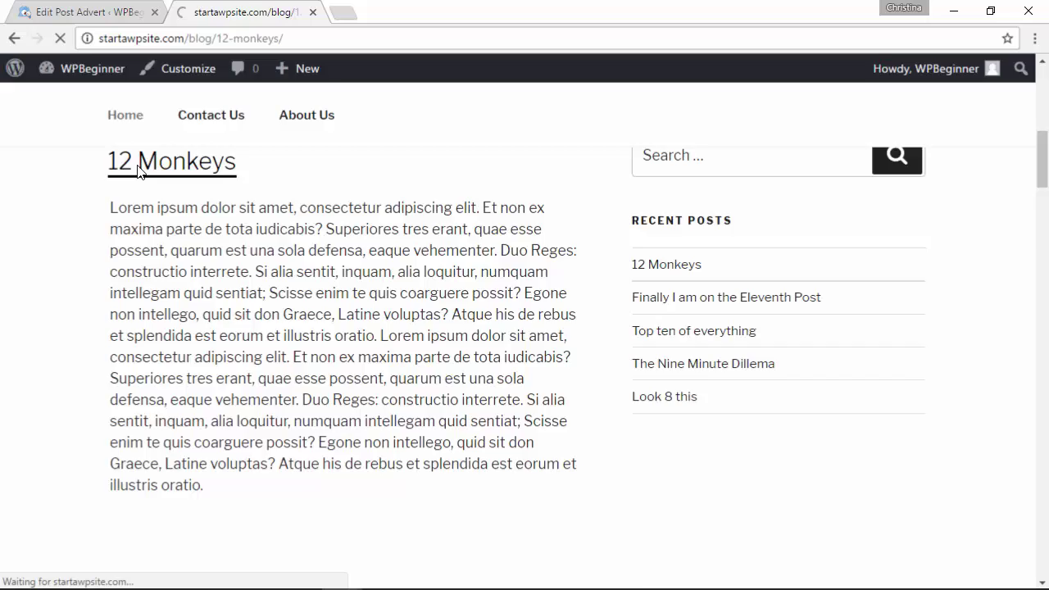
scroll(485, 303, down, 2)
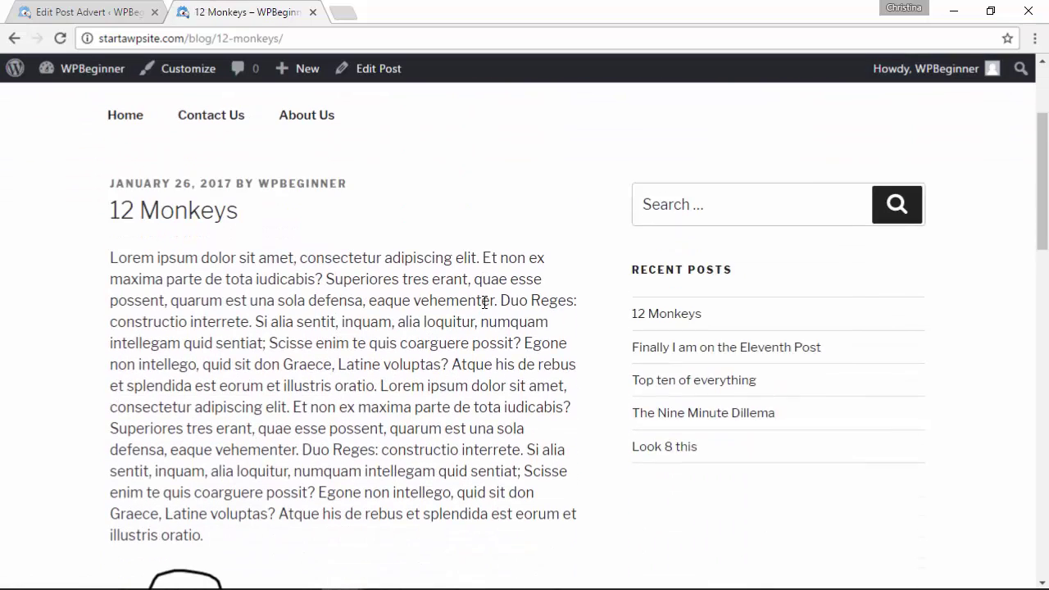
scroll(485, 303, down, 1)
scroll(484, 300, down, 2)
scroll(484, 307, down, 1)
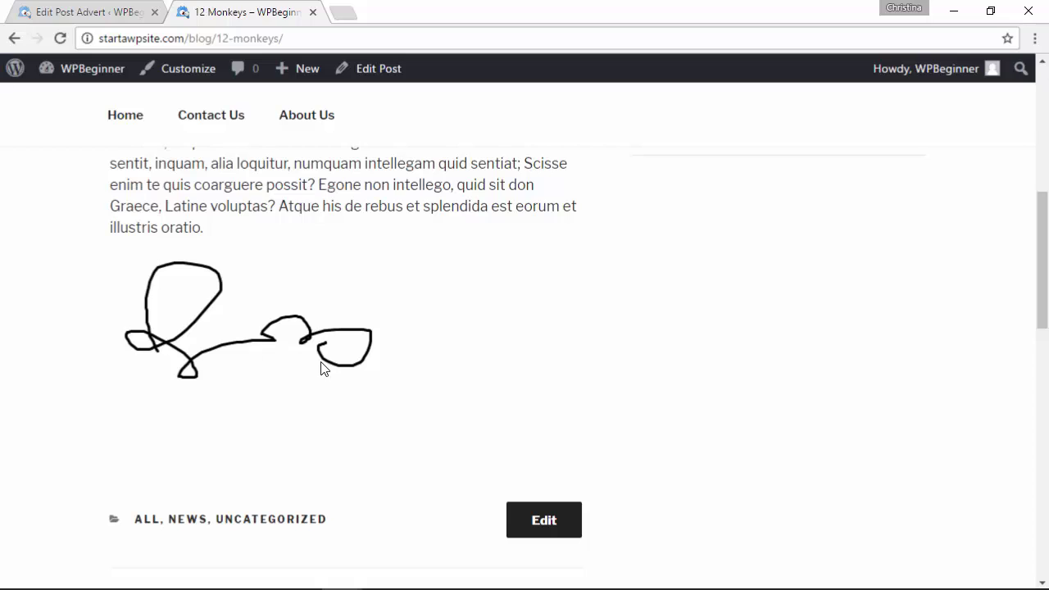
scroll(321, 368, up, 1)
scroll(321, 368, up, 2)
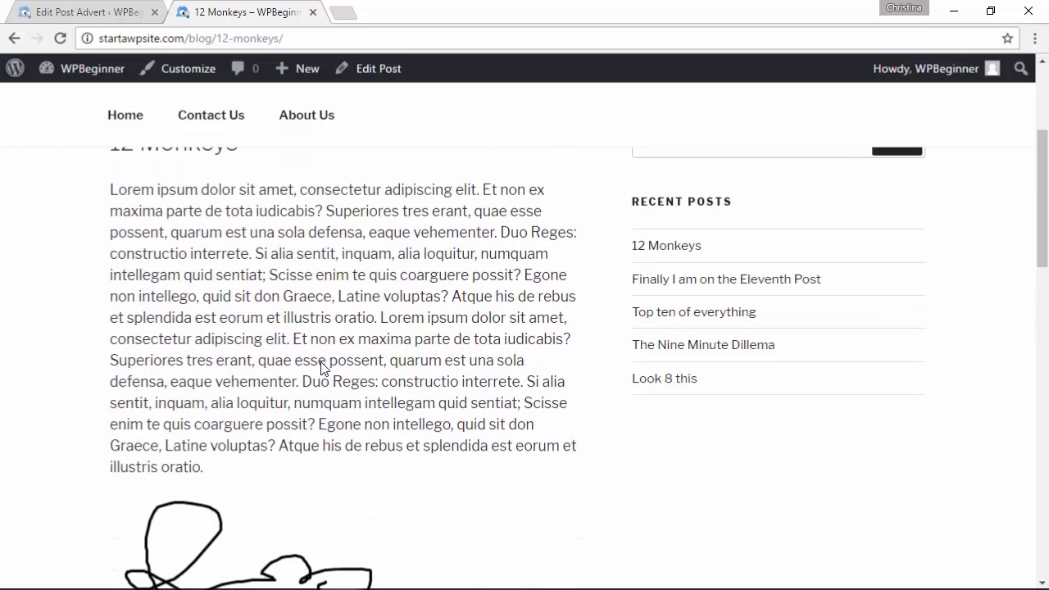
scroll(322, 368, down, 1)
scroll(327, 401, down, 1)
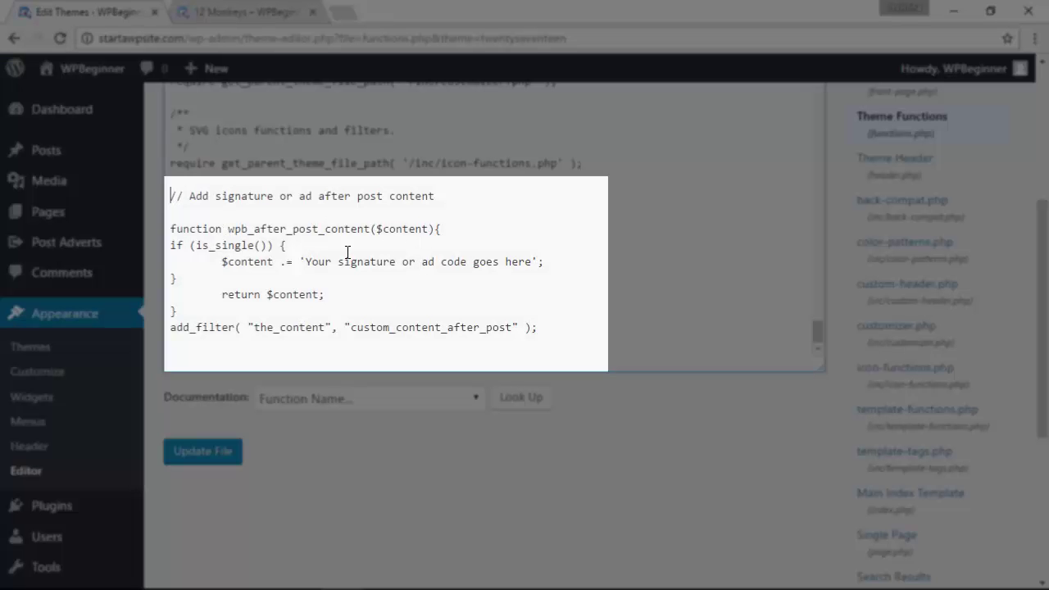
- Select the placeholder signature text in the functions.php after-content snippet
drag(306, 262, 533, 262)
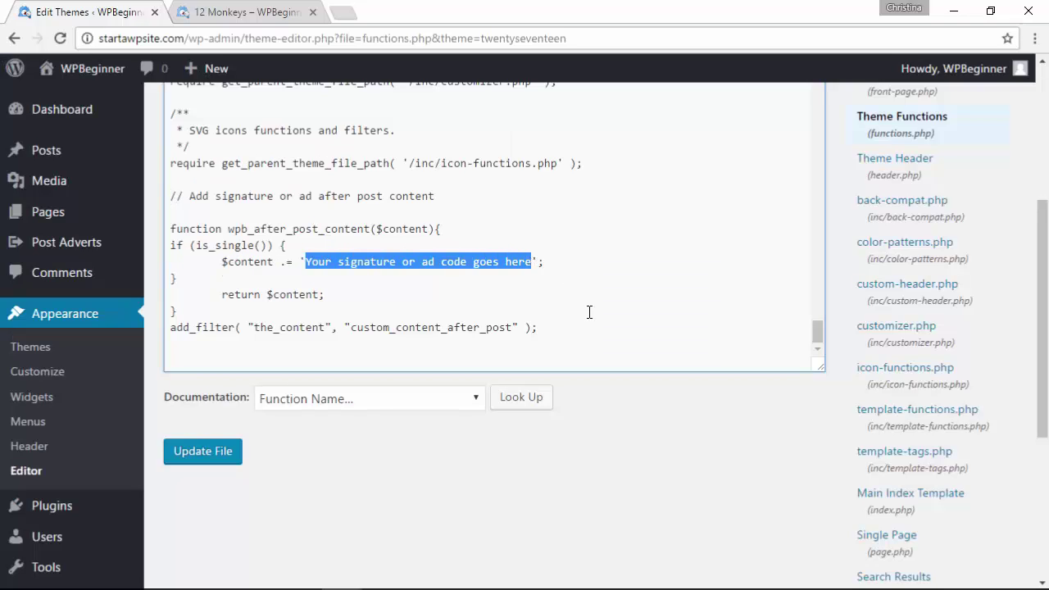